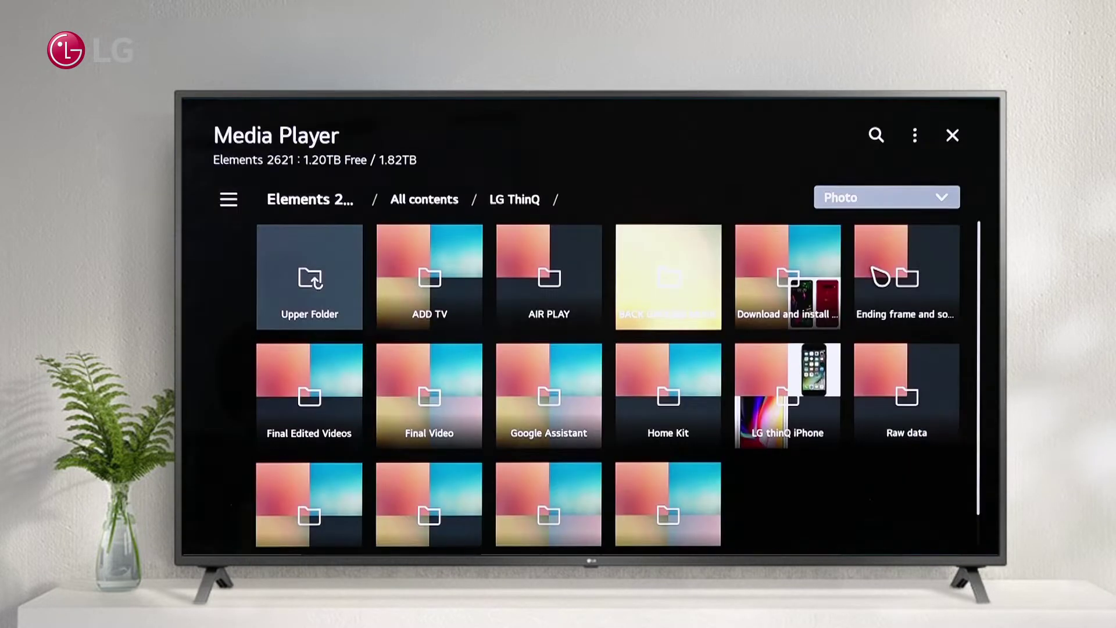
- Change the LG ThinQ folder's content-type filter from Photo to Video
click(886, 199)
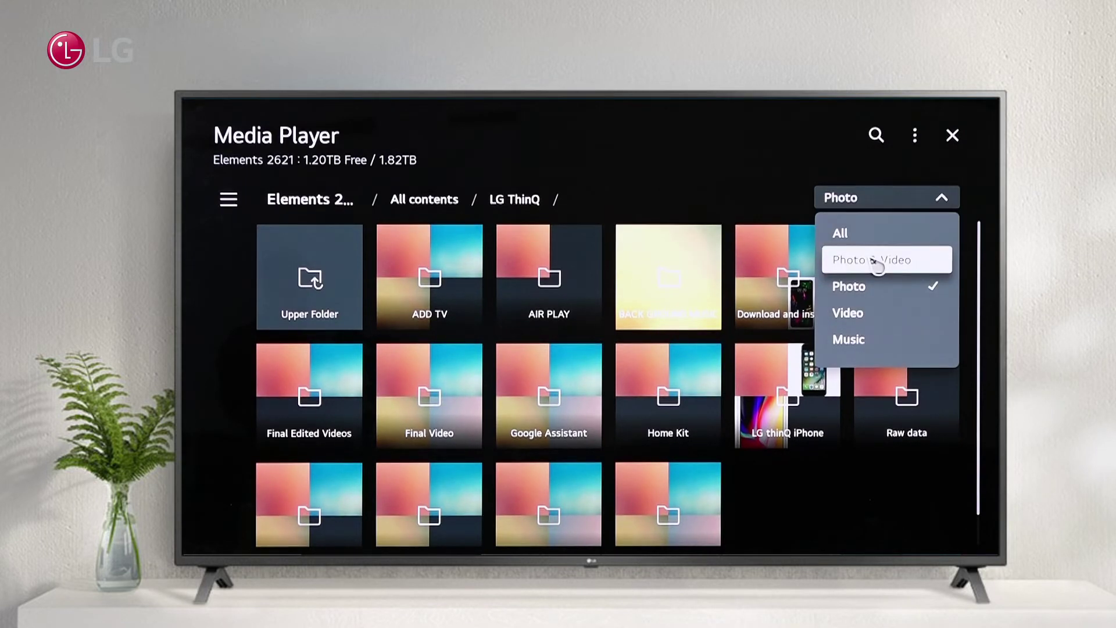
click(874, 314)
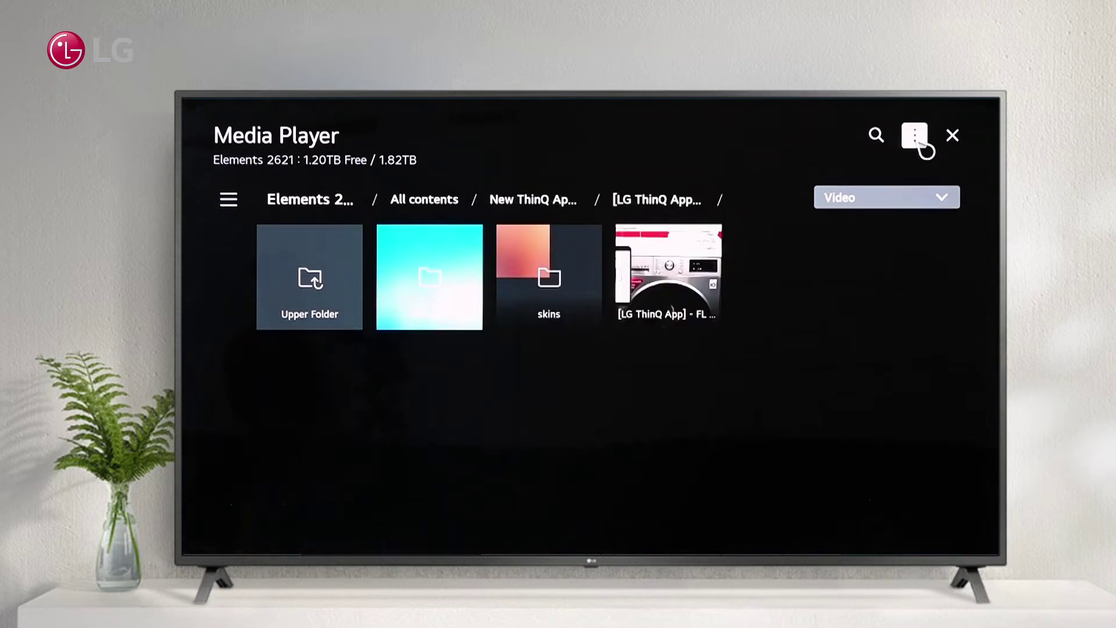
- Open the User Guide from the Media Player's Options menu
click(914, 135)
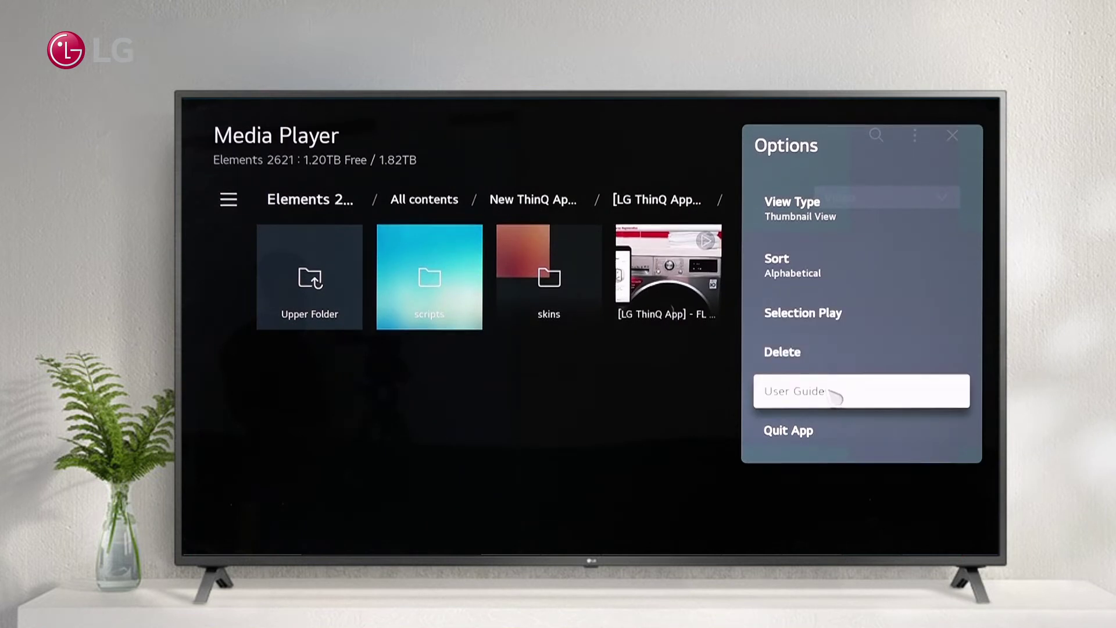
click(843, 391)
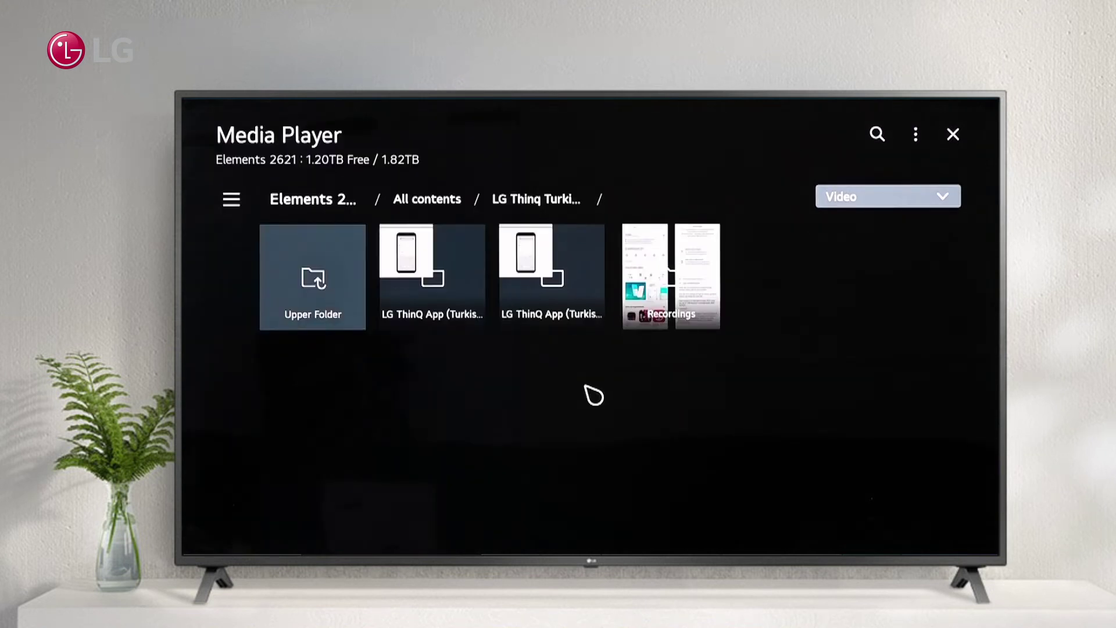
- Open the Recordings folder and play 20200720_174119.mp4 full screen
click(671, 277)
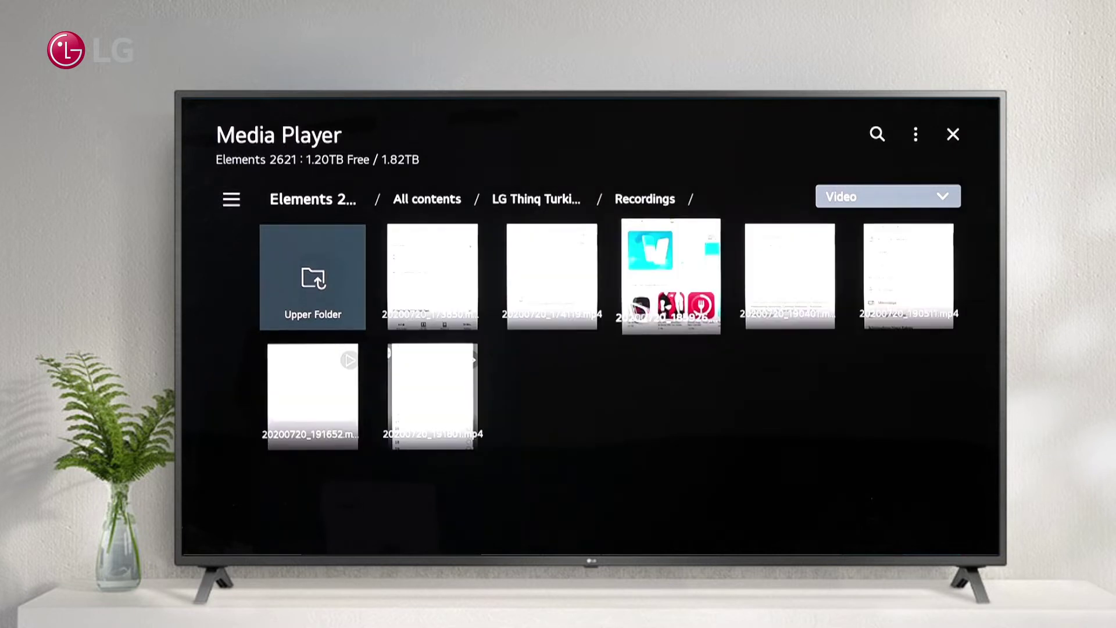
click(568, 310)
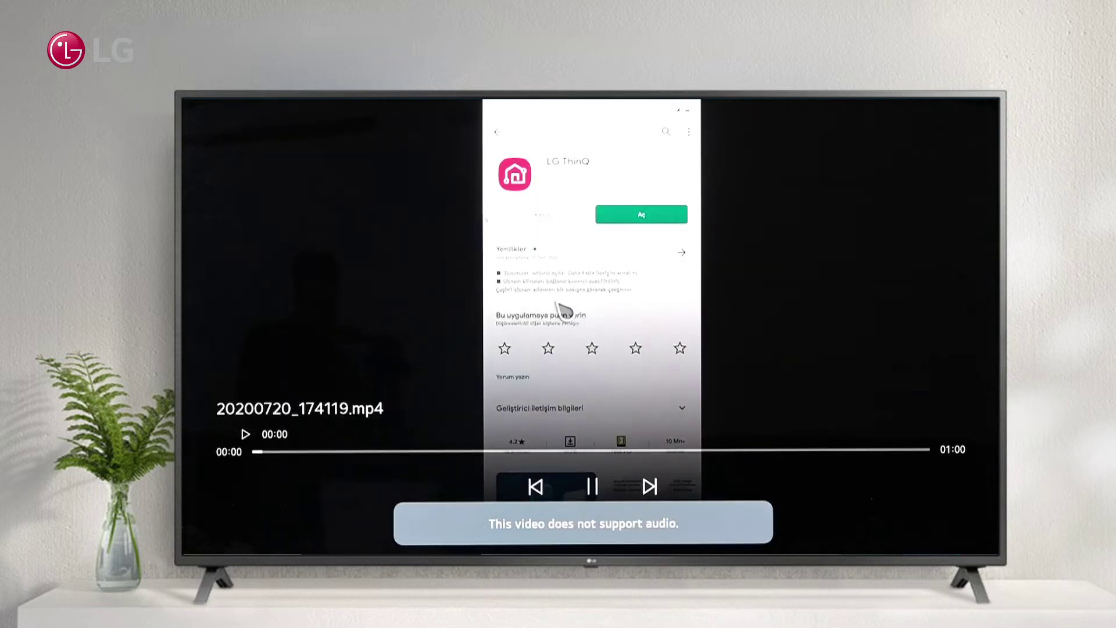